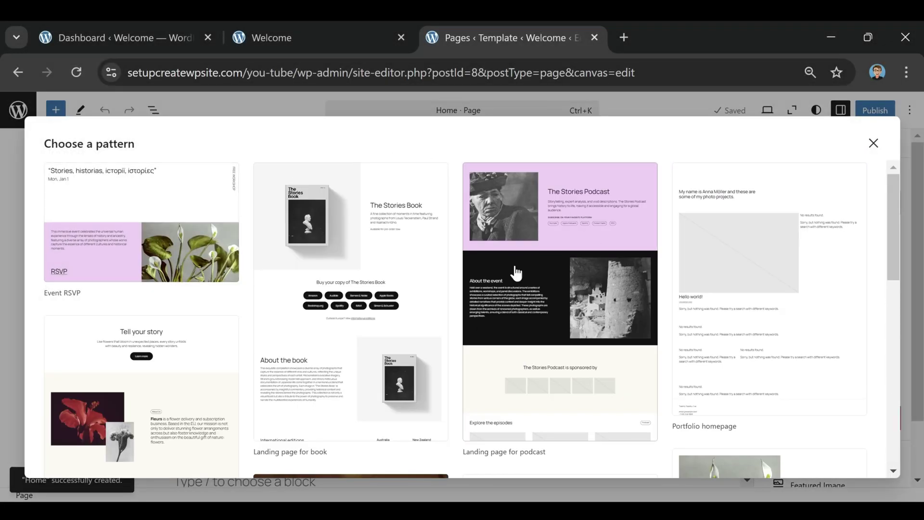
# Publish the Home page with no starter pattern and go back to the Pages list.
pyautogui.click(874, 144)
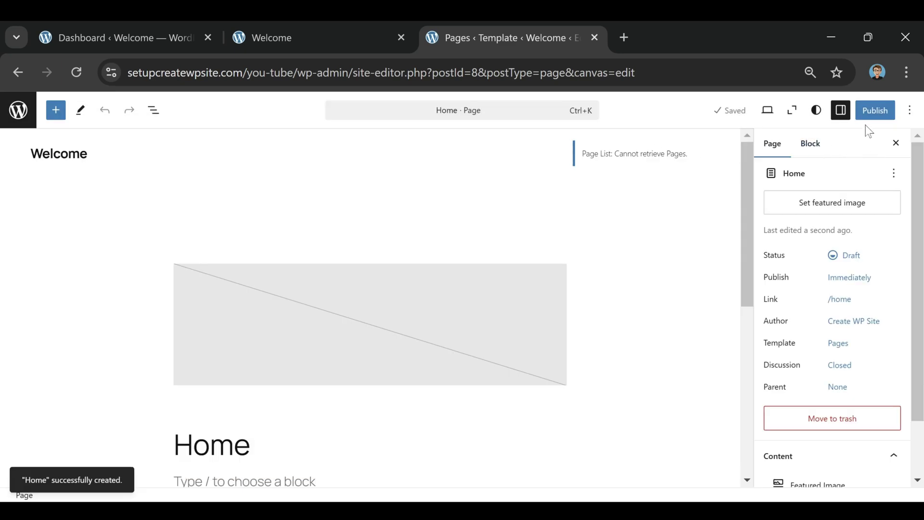
pyautogui.click(879, 118)
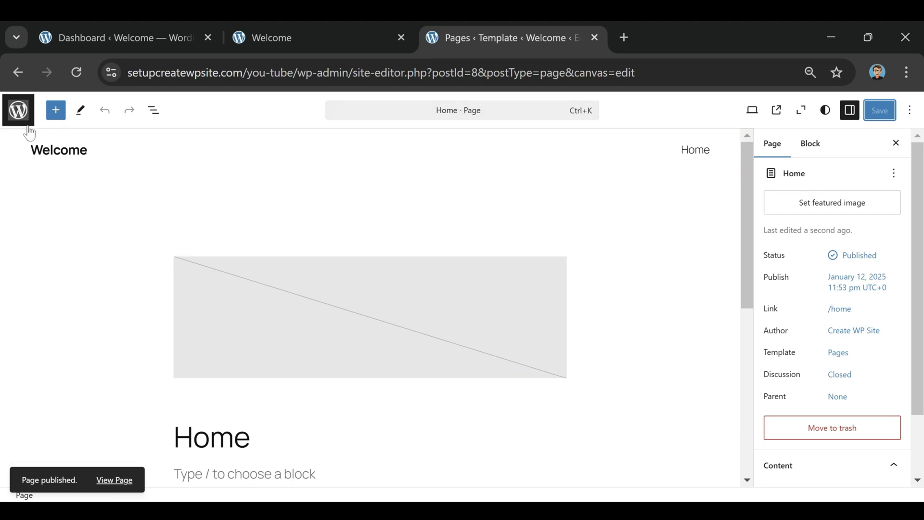
pyautogui.click(18, 112)
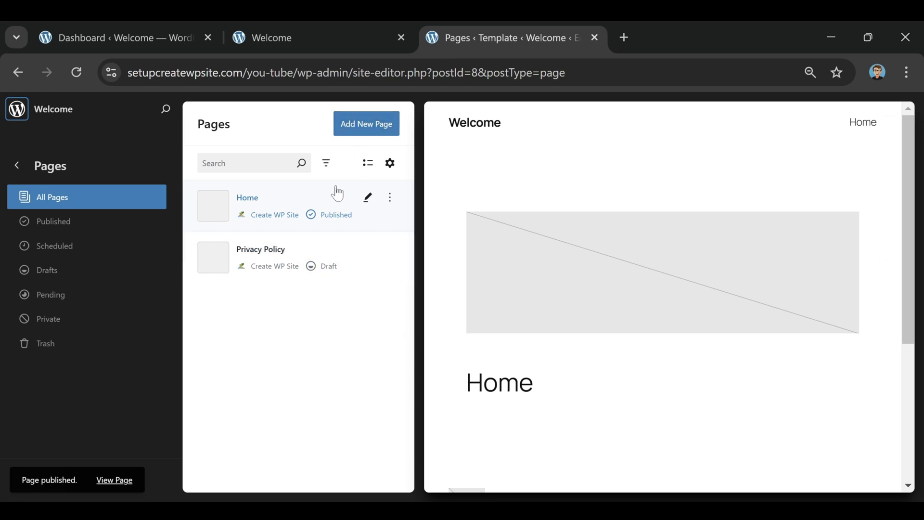
# Create a page titled 'Blog', publish it without a pattern, and return to Pages.
pyautogui.click(360, 132)
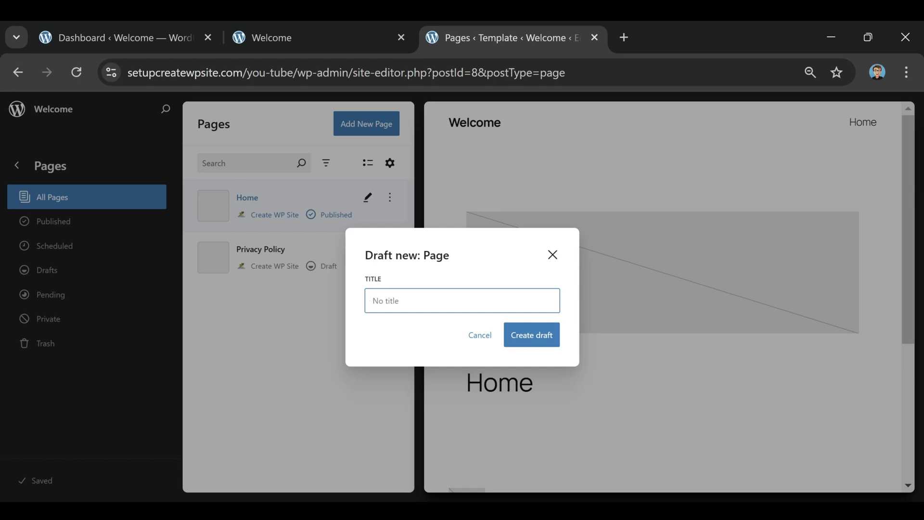
pyautogui.write('Blog')
pyautogui.click(531, 347)
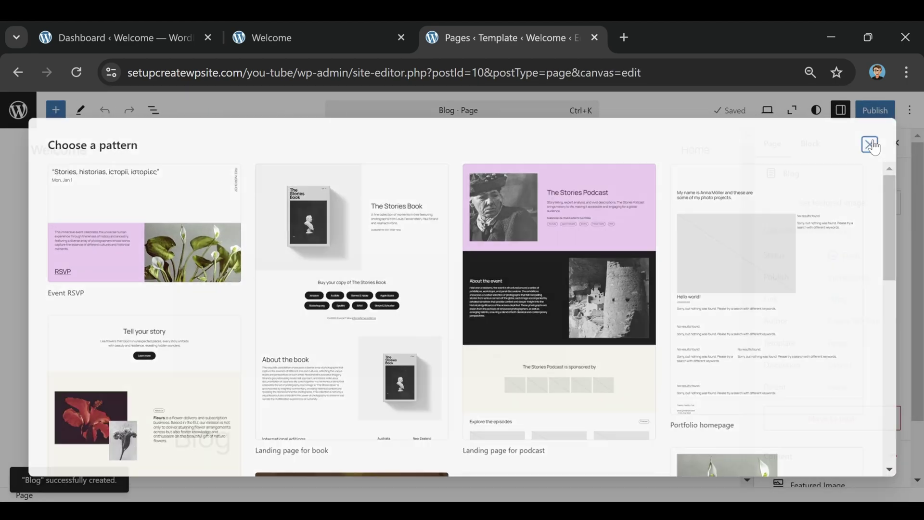
pyautogui.click(873, 142)
pyautogui.click(863, 109)
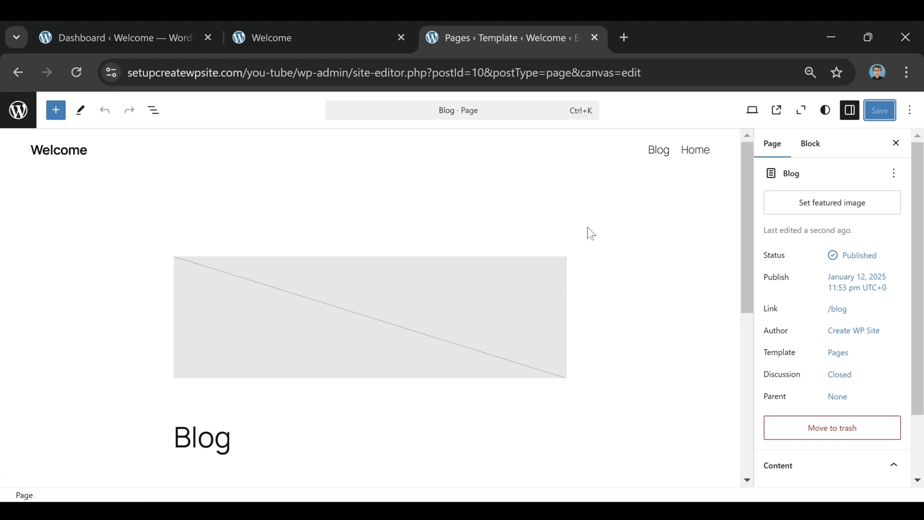
pyautogui.click(21, 114)
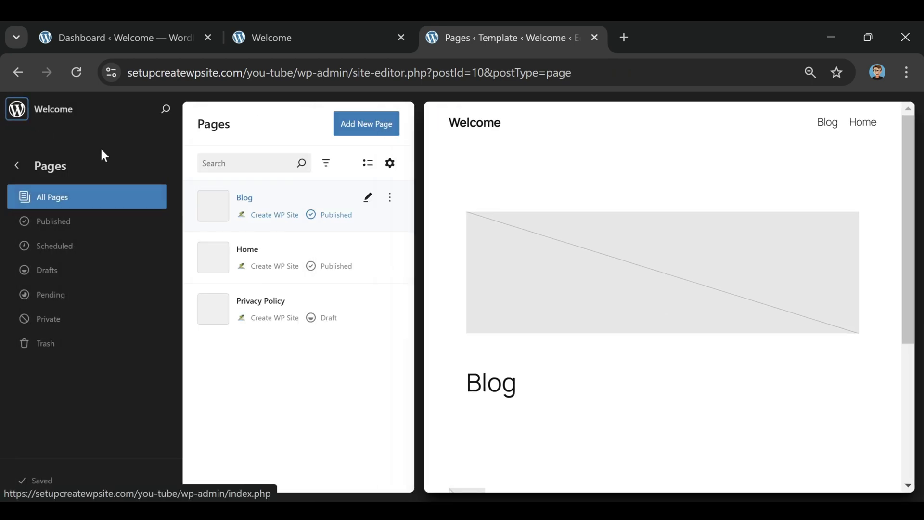
# Create a page titled 'Contact', publish it without a pattern, and return to Pages.
pyautogui.click(349, 136)
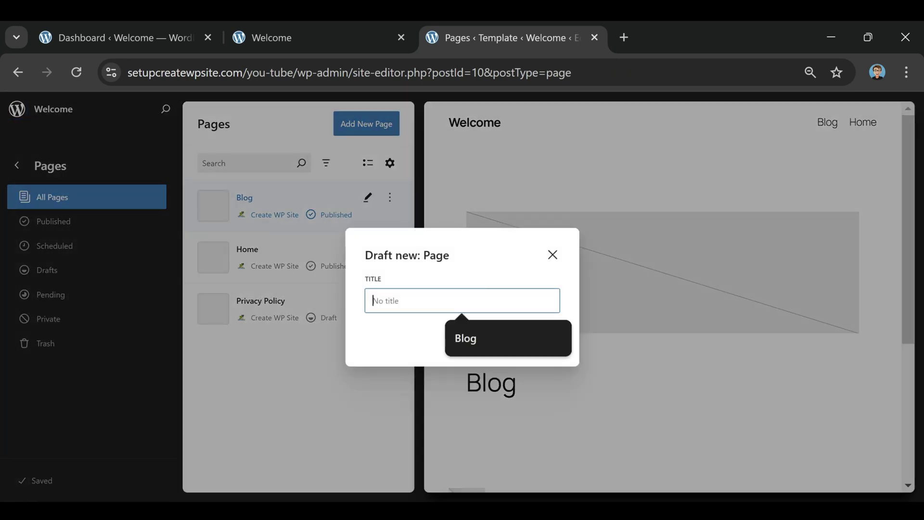
pyautogui.write('Con')
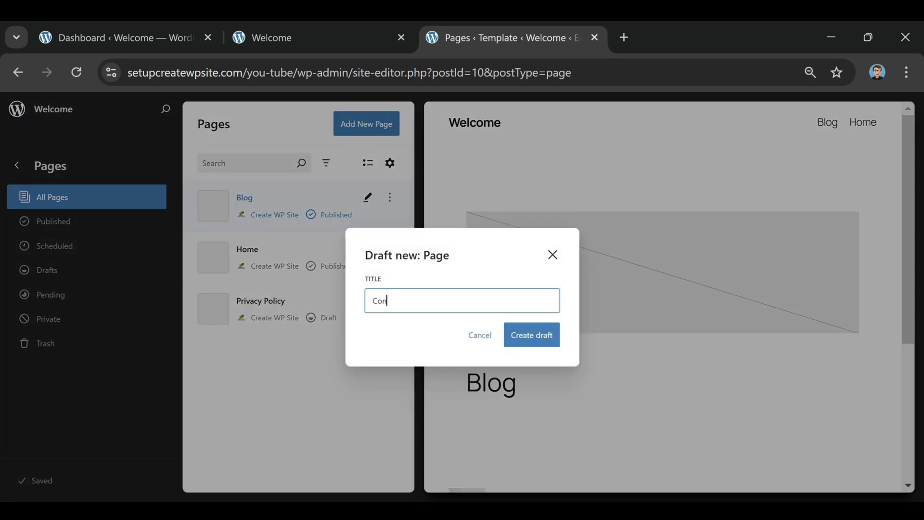
pyautogui.write('tact')
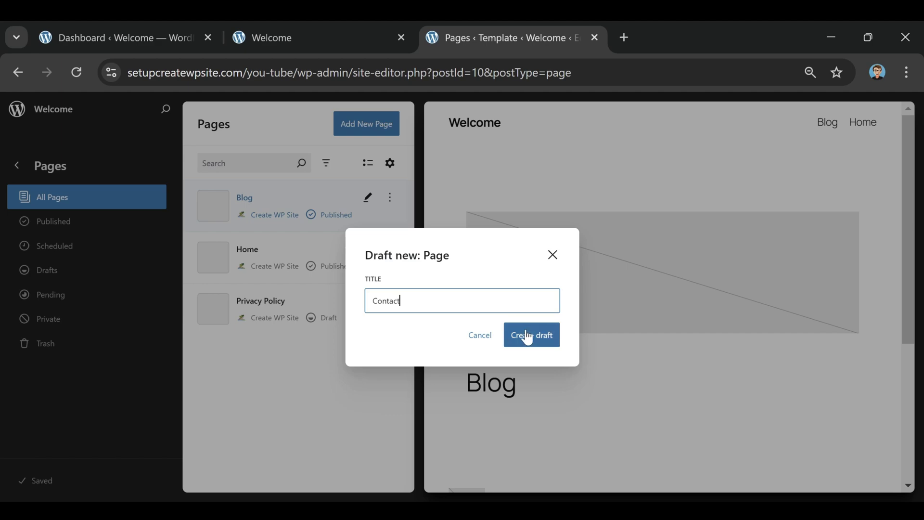
pyautogui.click(529, 334)
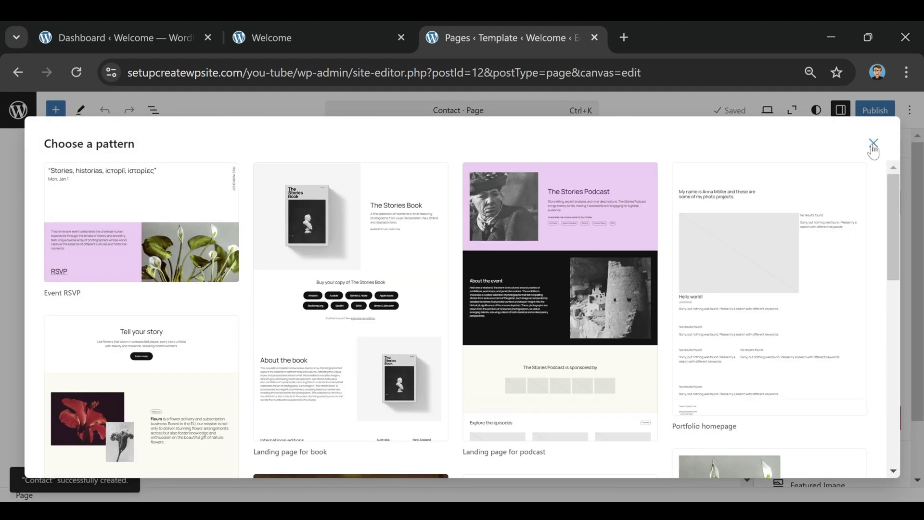
pyautogui.click(874, 143)
pyautogui.click(880, 116)
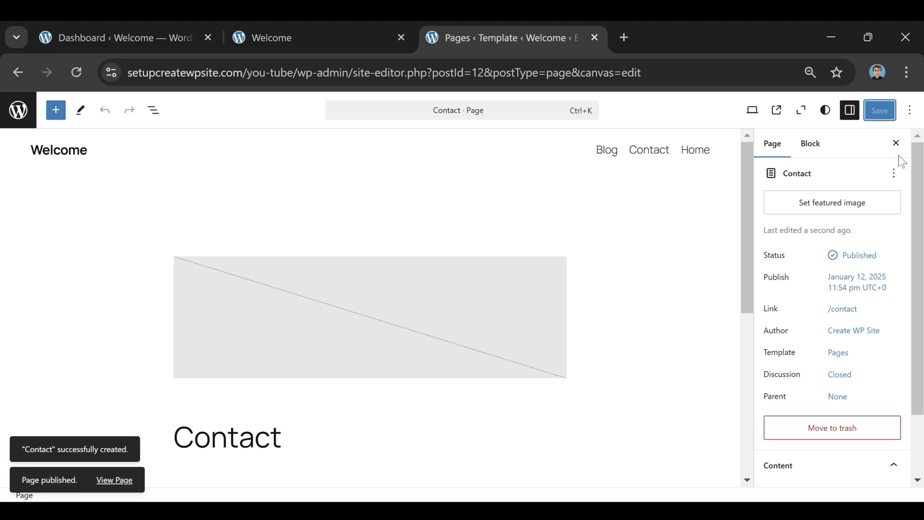
pyautogui.click(19, 110)
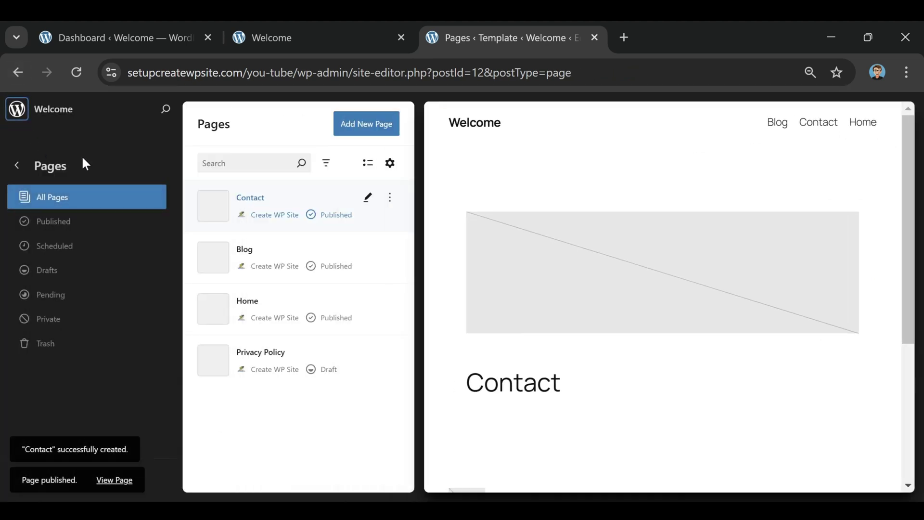
# Create a page titled 'About', publish it without a pattern, and return to Pages.
pyautogui.click(371, 135)
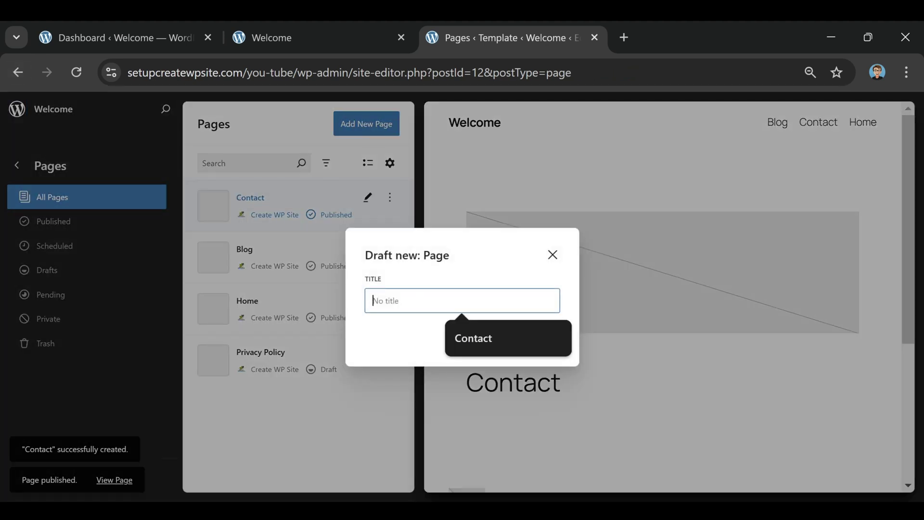
pyautogui.write('Abou')
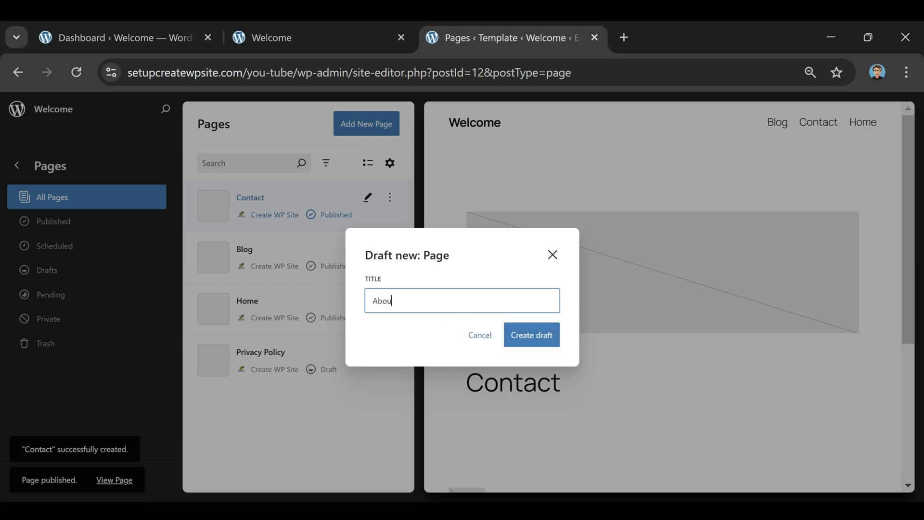
pyautogui.write('t')
pyautogui.click(549, 332)
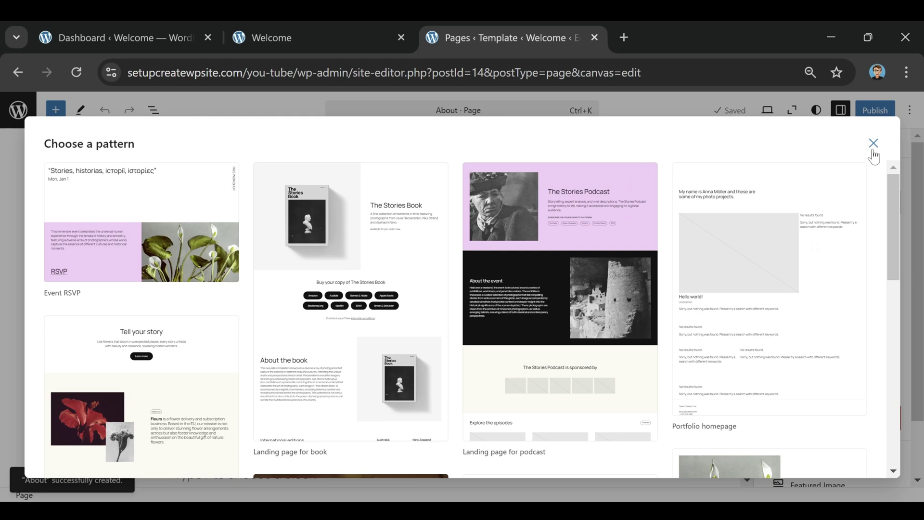
pyautogui.click(873, 144)
pyautogui.click(874, 115)
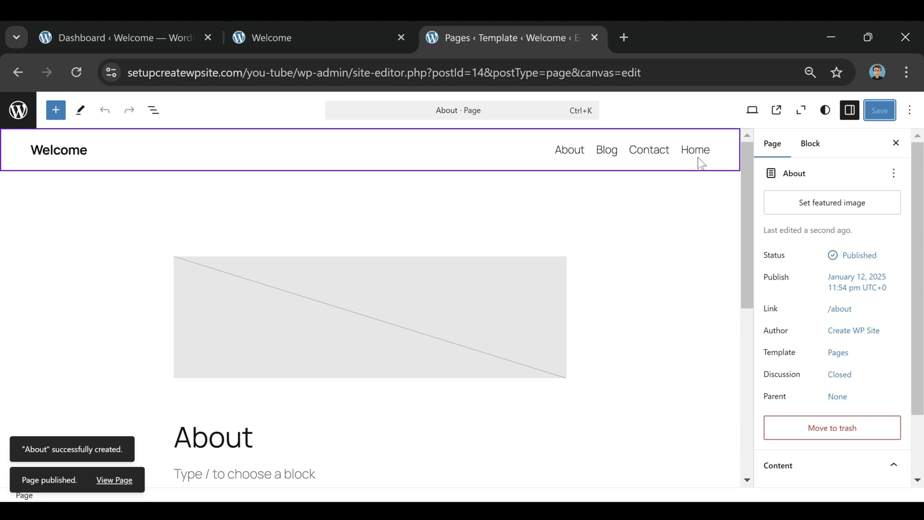
pyautogui.click(520, 193)
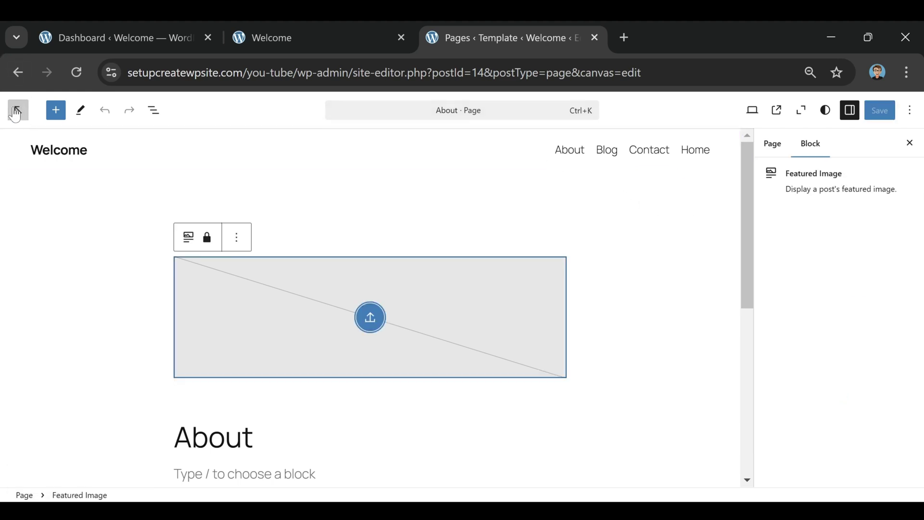
pyautogui.click(18, 111)
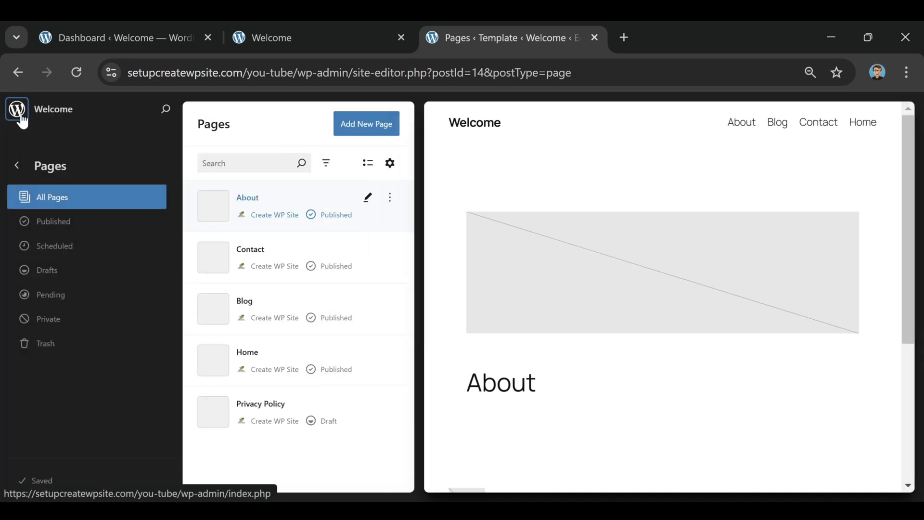
# Go back to the Design menu and bring up the Styles panel.
pyautogui.click(18, 171)
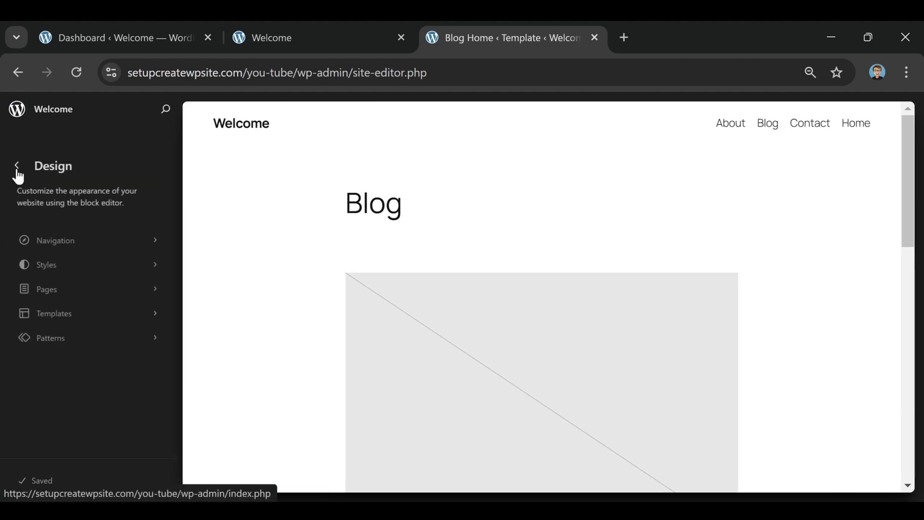
pyautogui.click(47, 273)
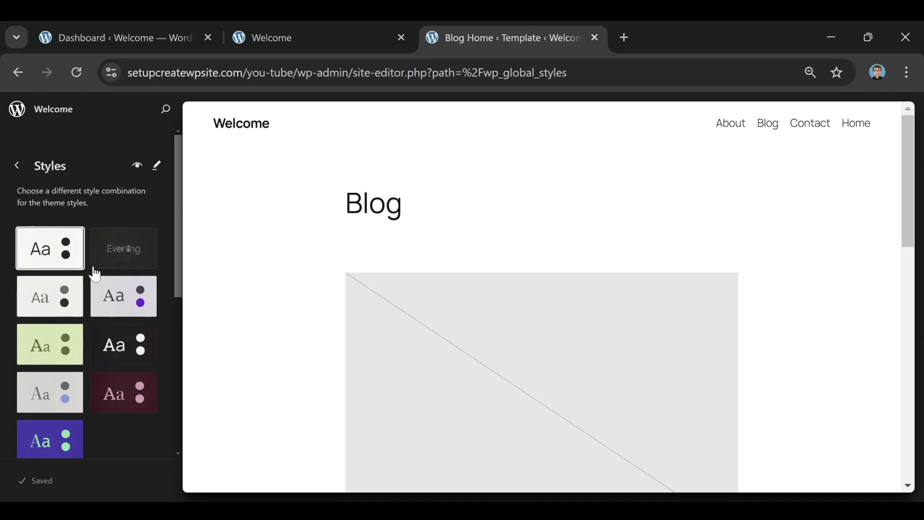
# Compare the Dusk, Noon, Afternoon and Twilight styles, settling on the dark Evening style.
pyautogui.click(130, 264)
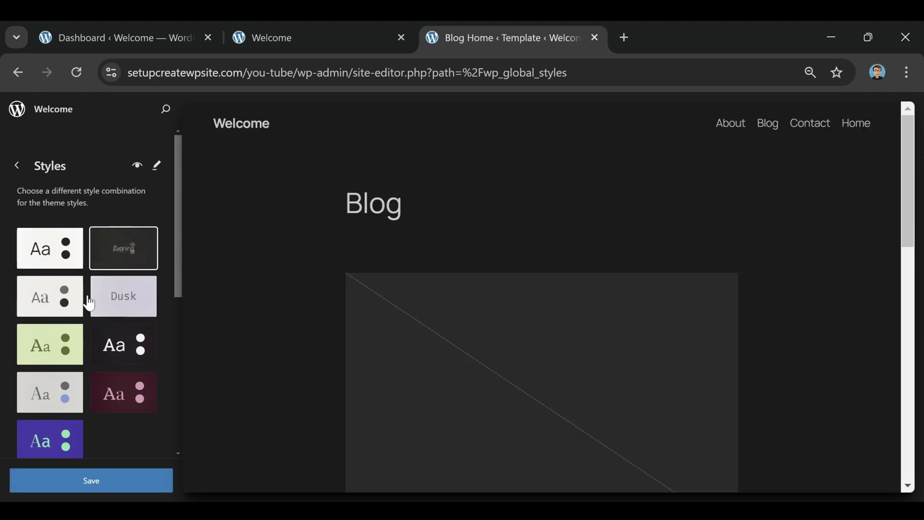
pyautogui.click(124, 303)
pyautogui.click(27, 307)
pyautogui.click(51, 355)
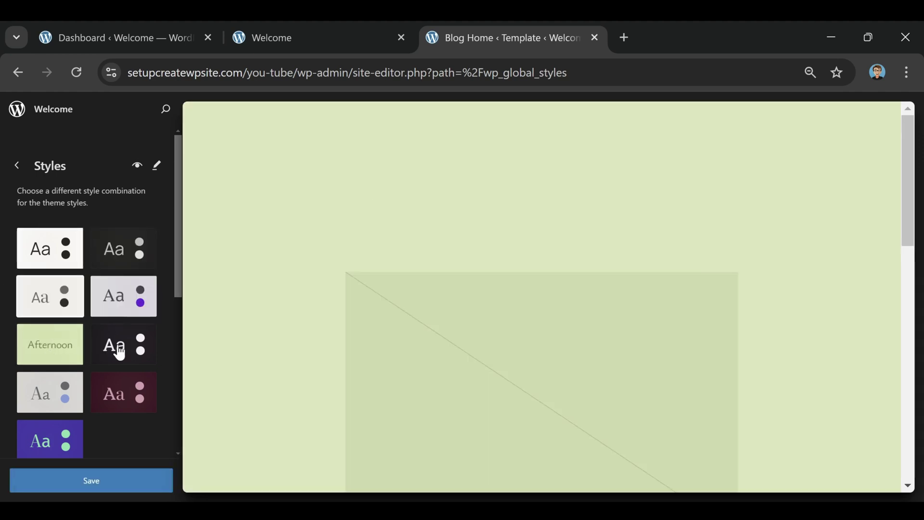
pyautogui.click(130, 349)
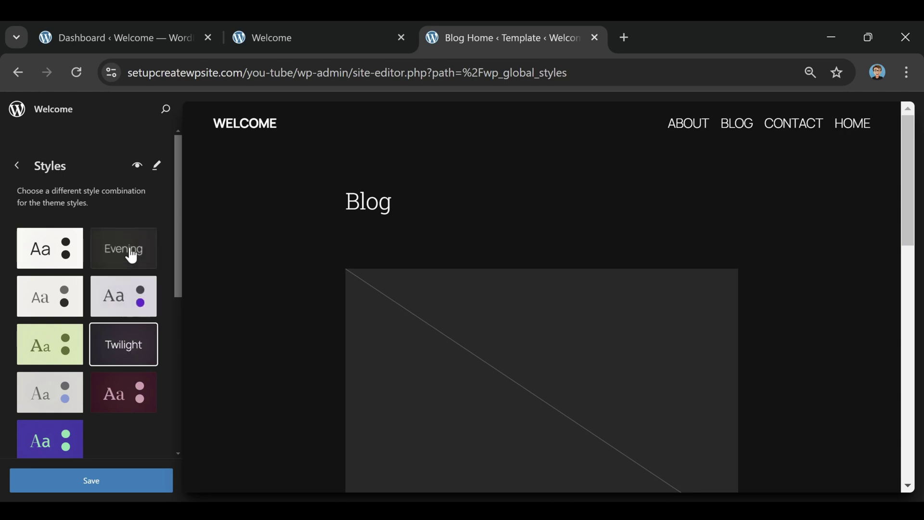
pyautogui.click(126, 252)
pyautogui.click(134, 350)
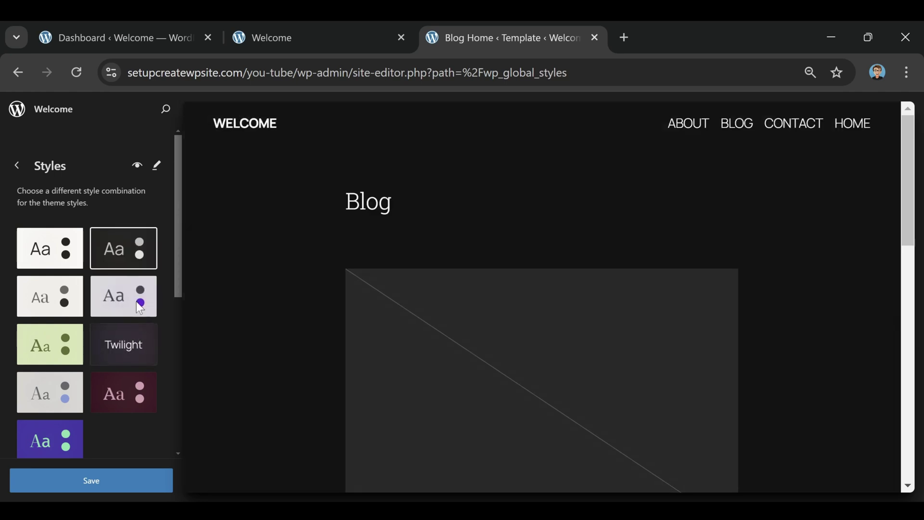
pyautogui.click(131, 253)
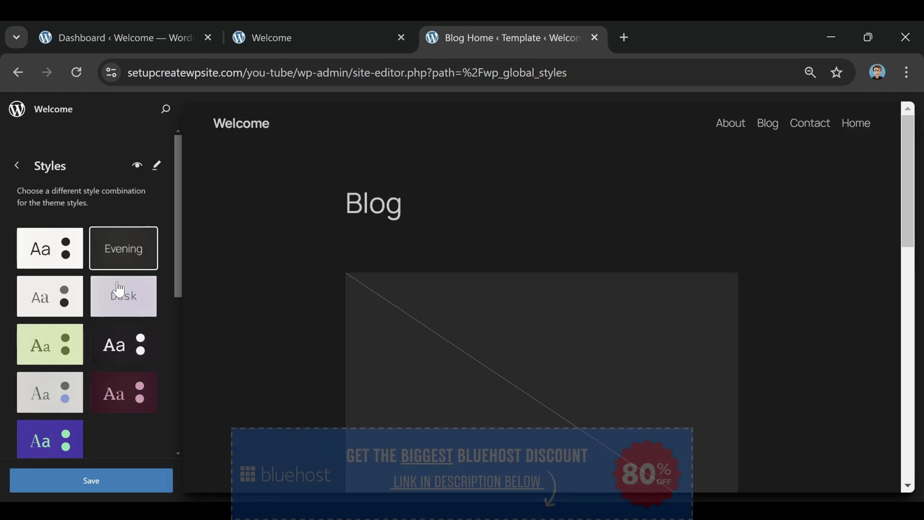
# Try the Typography font pairings one by one and apply the fourth pairing.
pyautogui.scroll(-4, 111, 291)
pyautogui.scroll(-3, 89, 250)
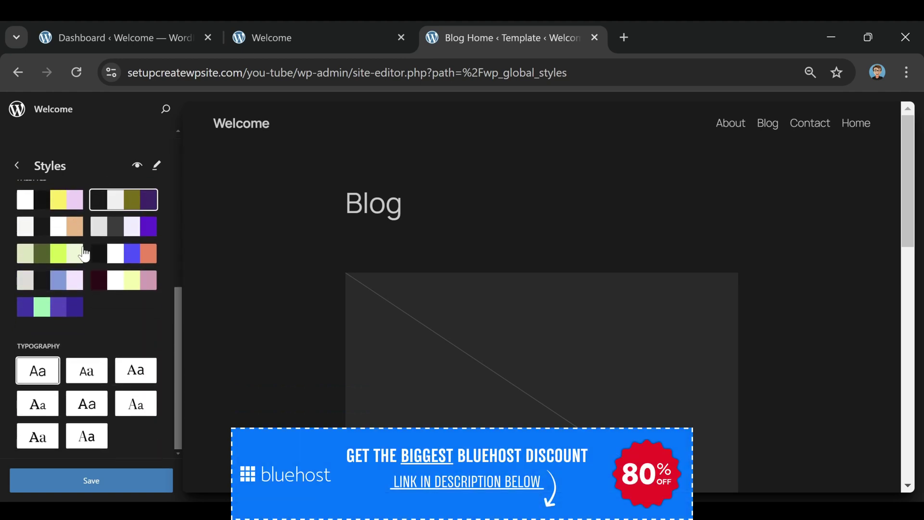
pyautogui.scroll(2, 96, 294)
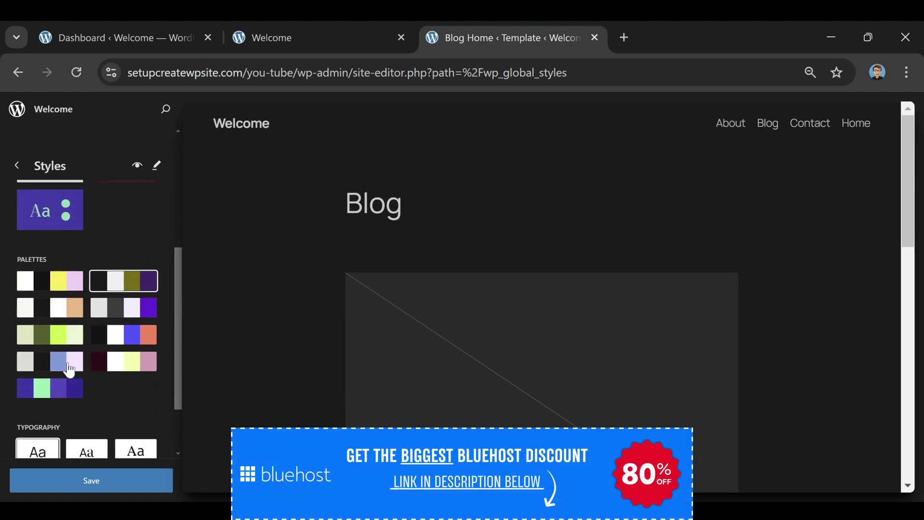
pyautogui.scroll(-2, 87, 295)
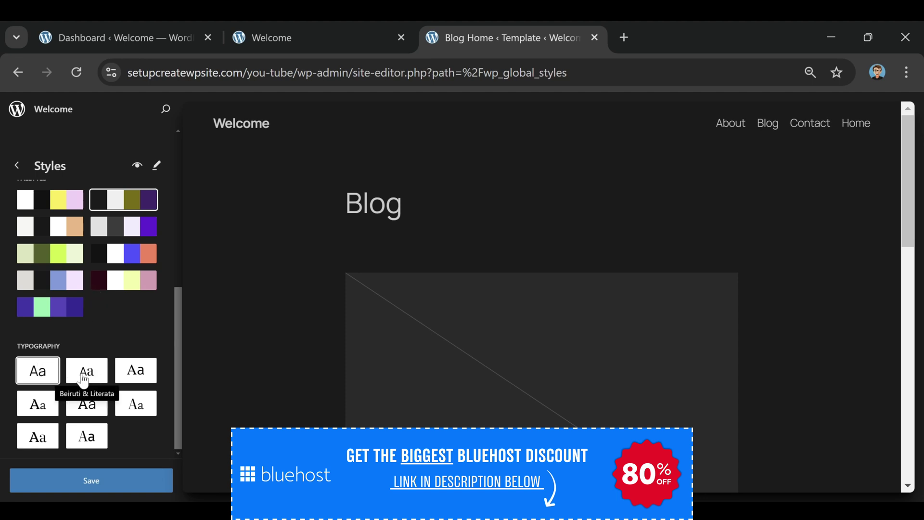
pyautogui.scroll(5, 83, 381)
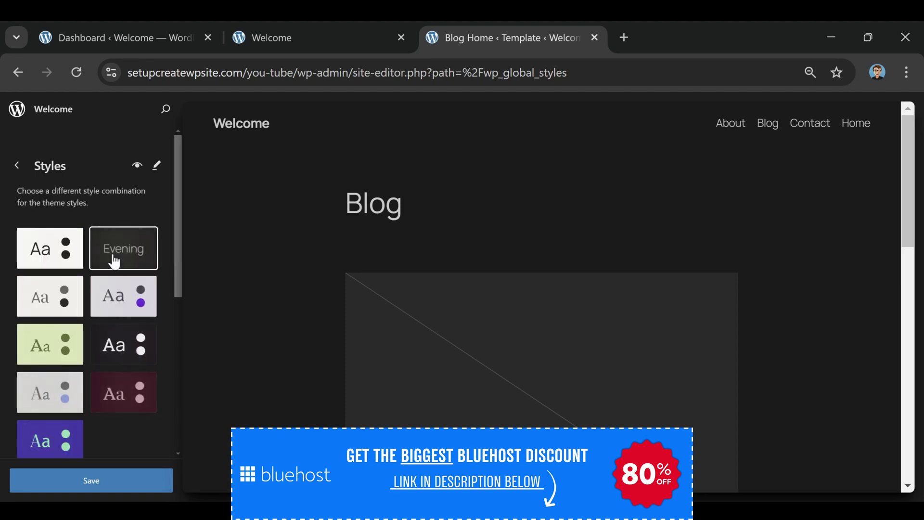
pyautogui.scroll(-6, 88, 337)
pyautogui.click(88, 374)
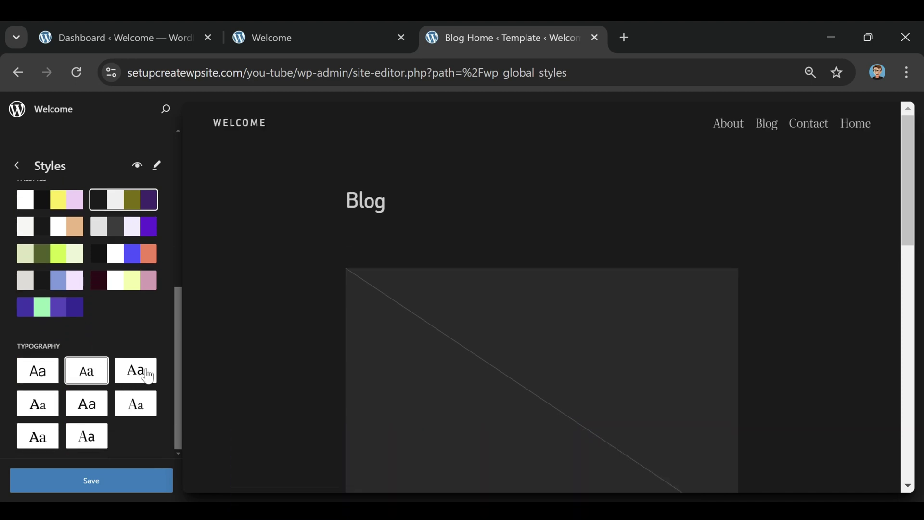
pyautogui.click(144, 371)
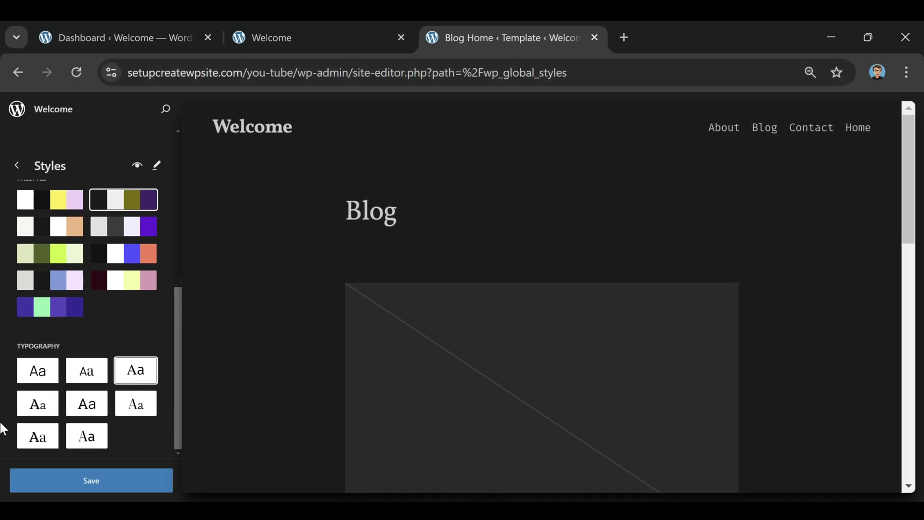
pyautogui.click(45, 404)
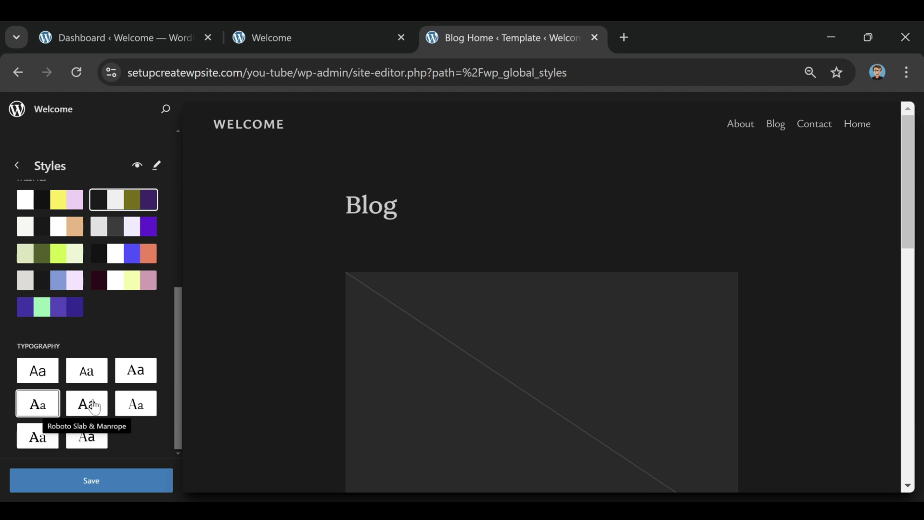
pyautogui.click(94, 407)
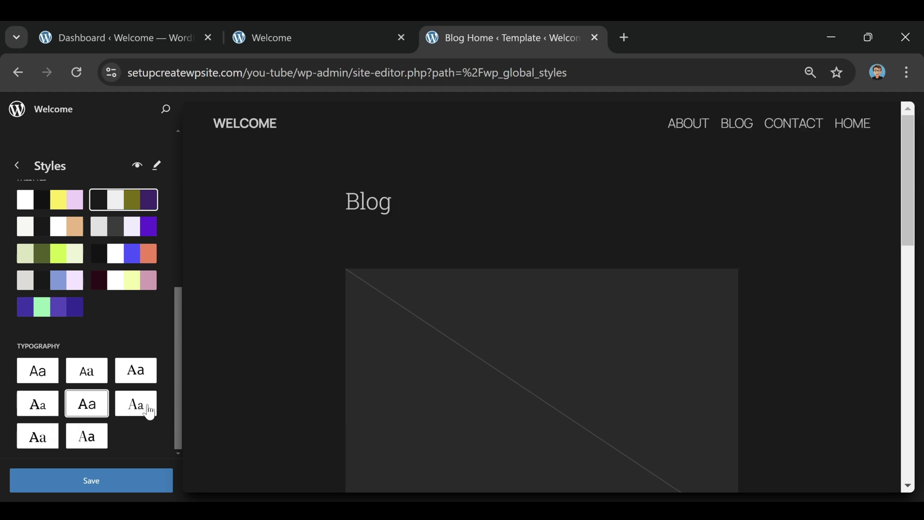
pyautogui.click(139, 412)
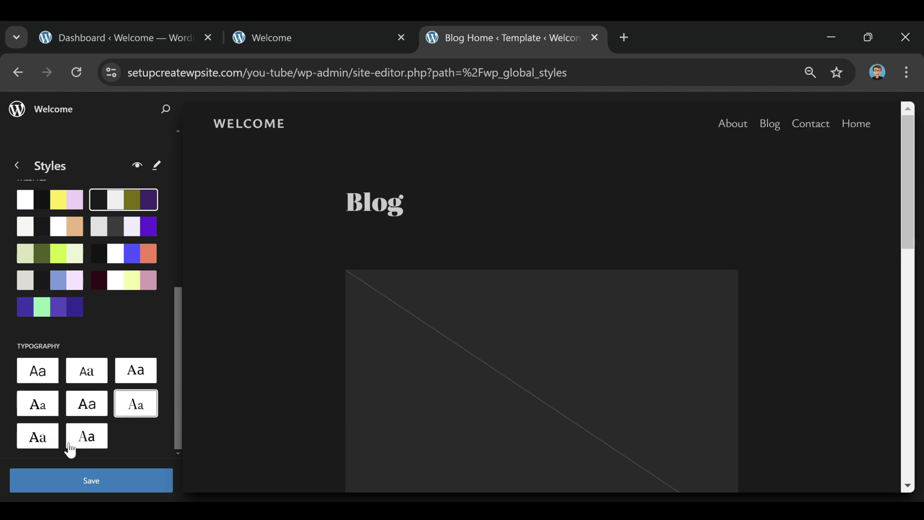
pyautogui.click(86, 438)
pyautogui.click(33, 445)
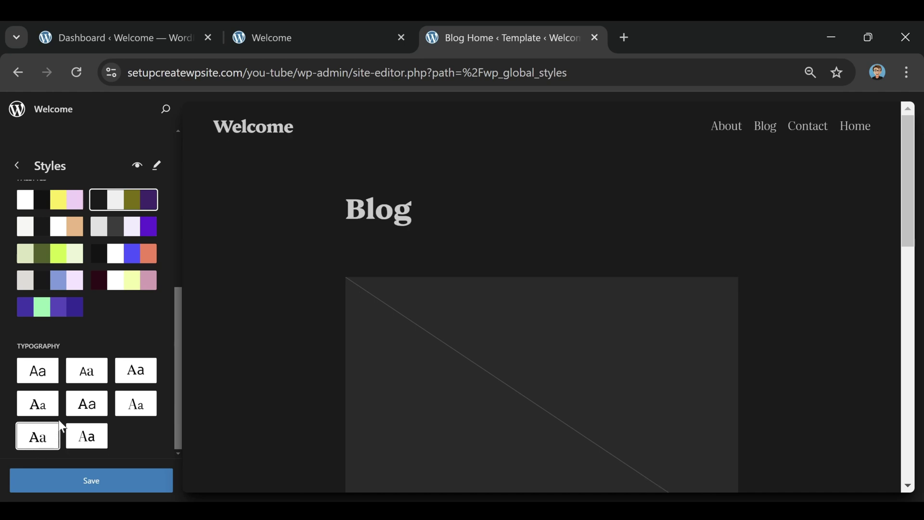
pyautogui.click(48, 405)
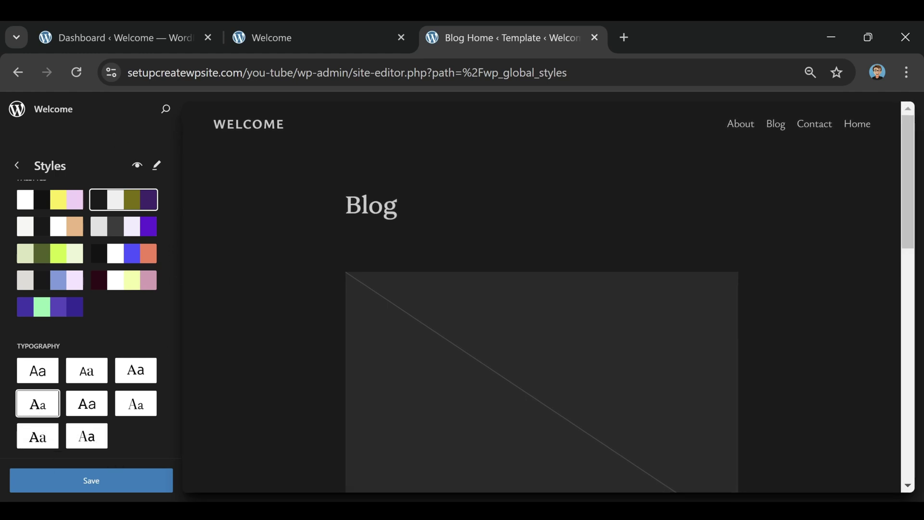
# Save the Evening colours and new fonts, then reload the live site to confirm the dark look.
pyautogui.click(100, 485)
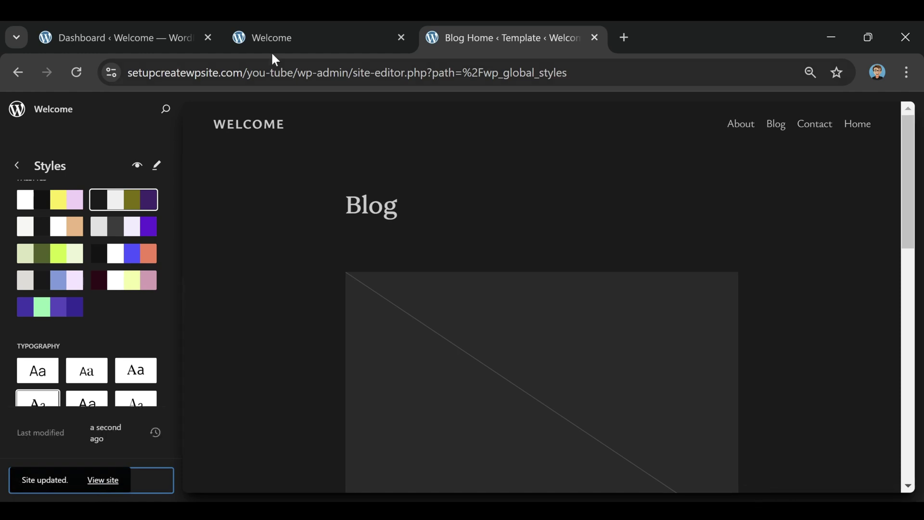
pyautogui.click(303, 42)
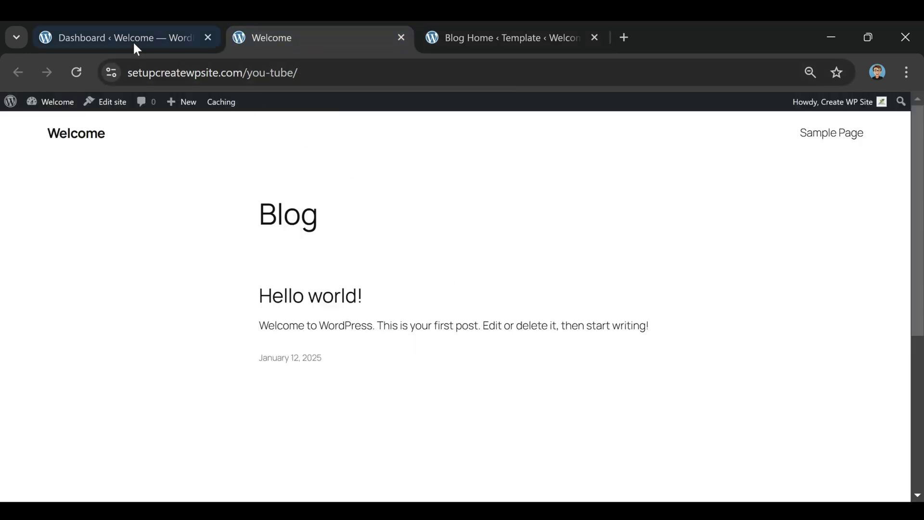
pyautogui.click(76, 72)
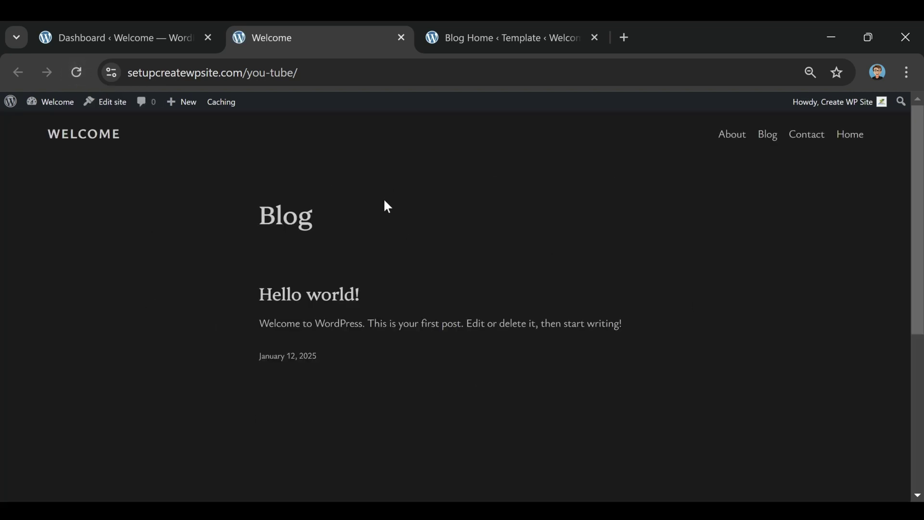
pyautogui.scroll(-5, 448, 262)
pyautogui.scroll(5, 453, 289)
pyautogui.hotkey('ctrl', 'Tab')
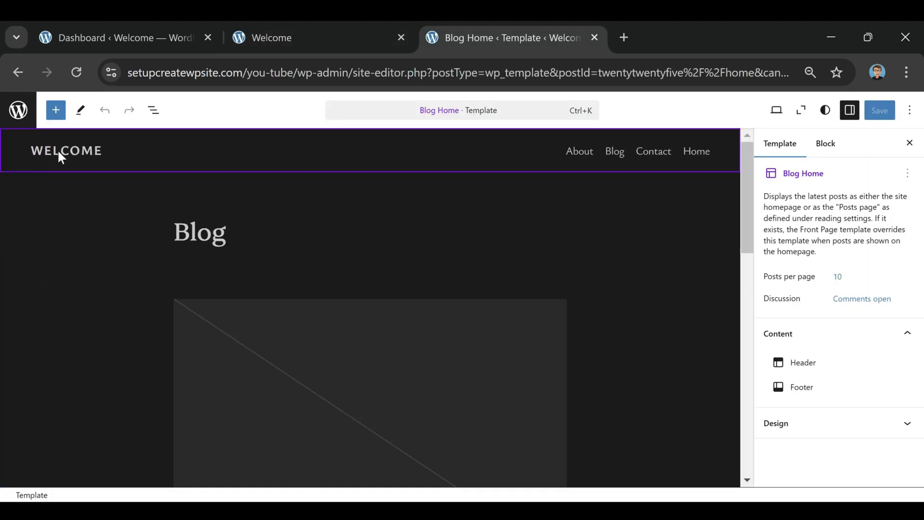
# Replace the WELCOME site title with 'DIGITAL TRAFFIC LAB' and save the template.
pyautogui.click(70, 151)
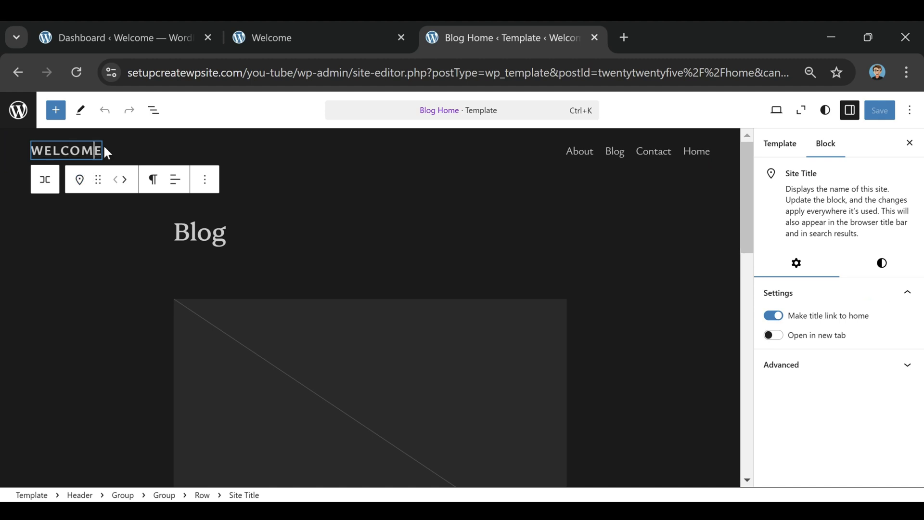
pyautogui.press('Right')
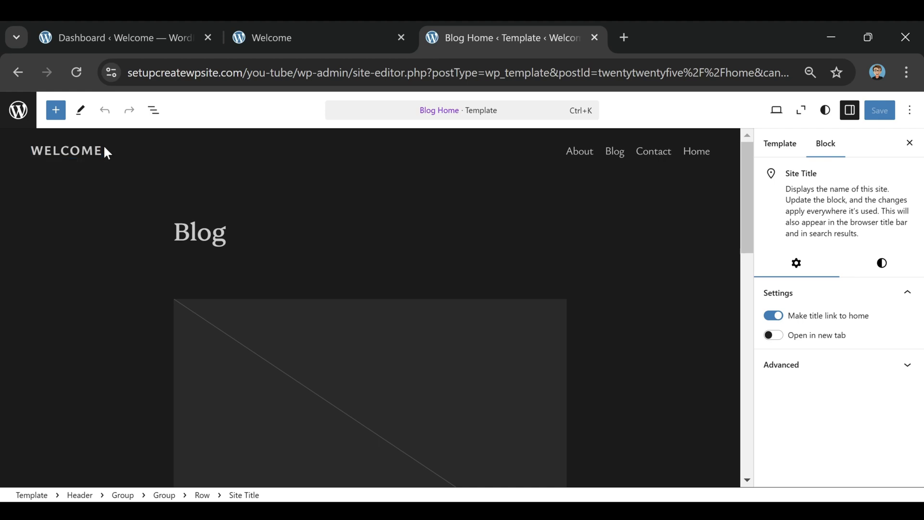
pyautogui.press('BackSpace')
pyautogui.press('BackSpace')
pyautogui.press('BackSpace')
pyautogui.press('BackSpace')
pyautogui.press('BackSpace')
pyautogui.press('BackSpace')
pyautogui.press('BackSpace')
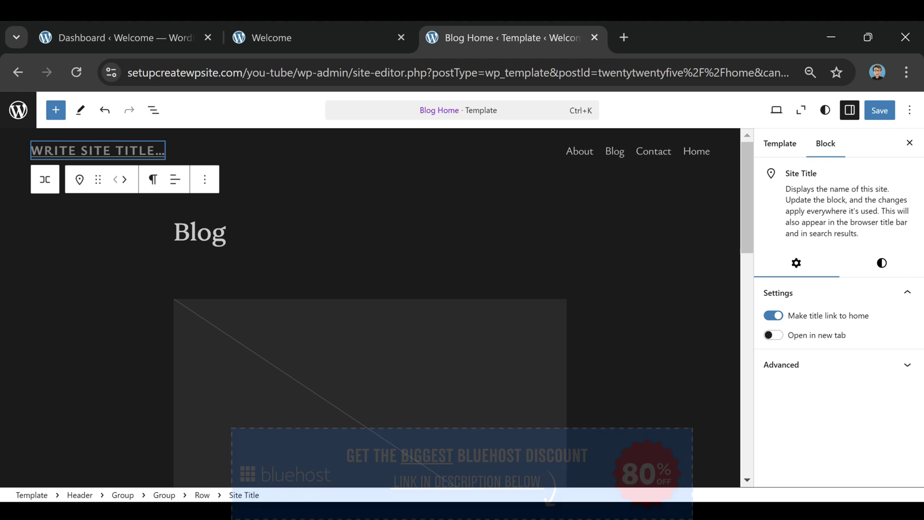
pyautogui.write('DIGITAL TRAFFIC LAB')
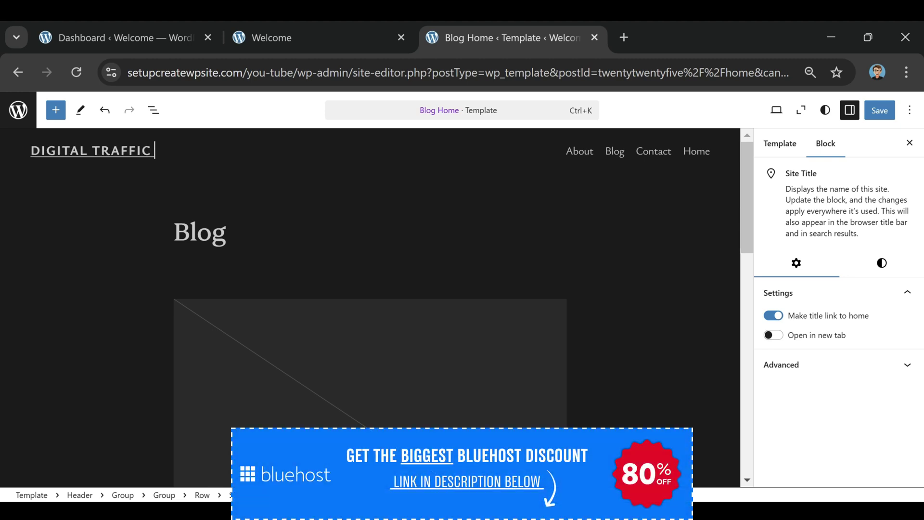
pyautogui.click(337, 336)
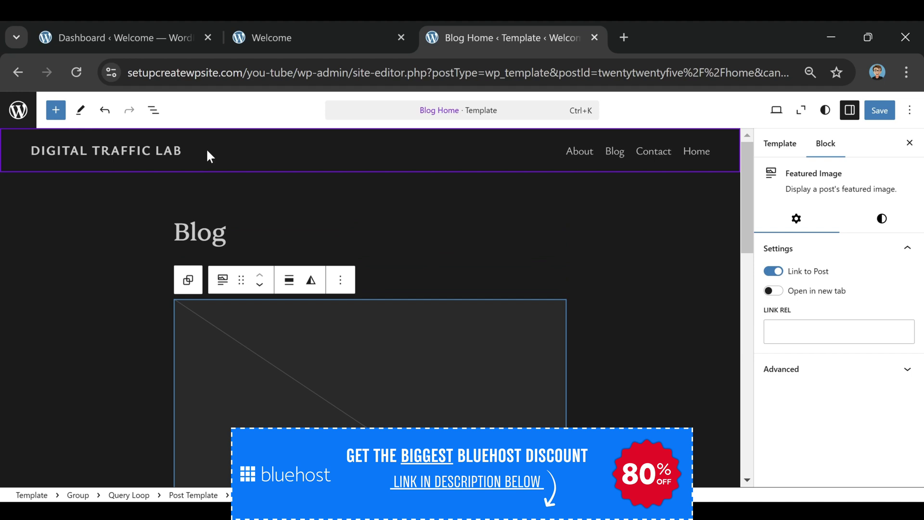
pyautogui.click(880, 112)
pyautogui.click(877, 117)
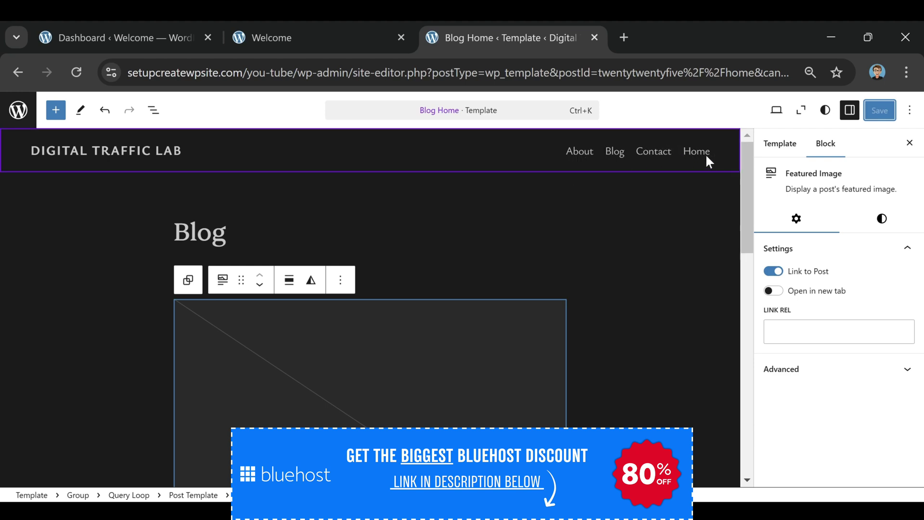
pyautogui.click(469, 147)
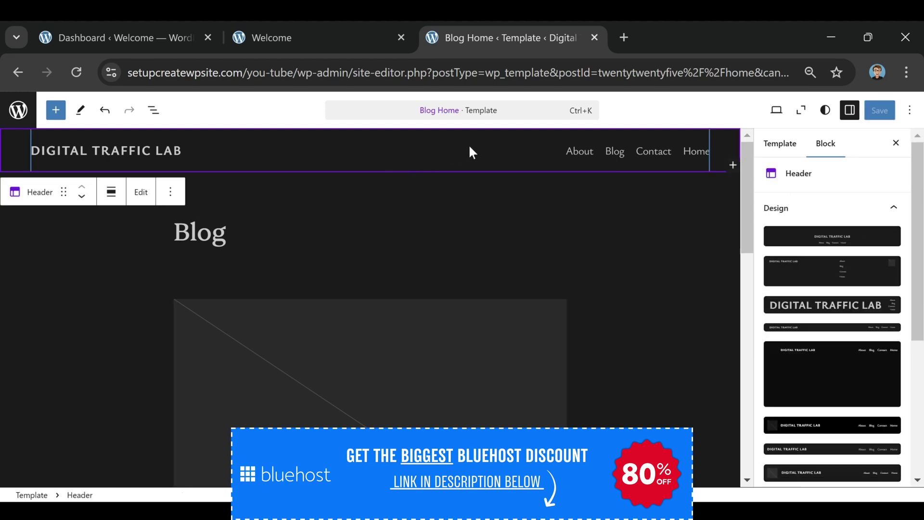
# Convert the header page list to links, moving Home first and Blog second.
pyautogui.click(598, 150)
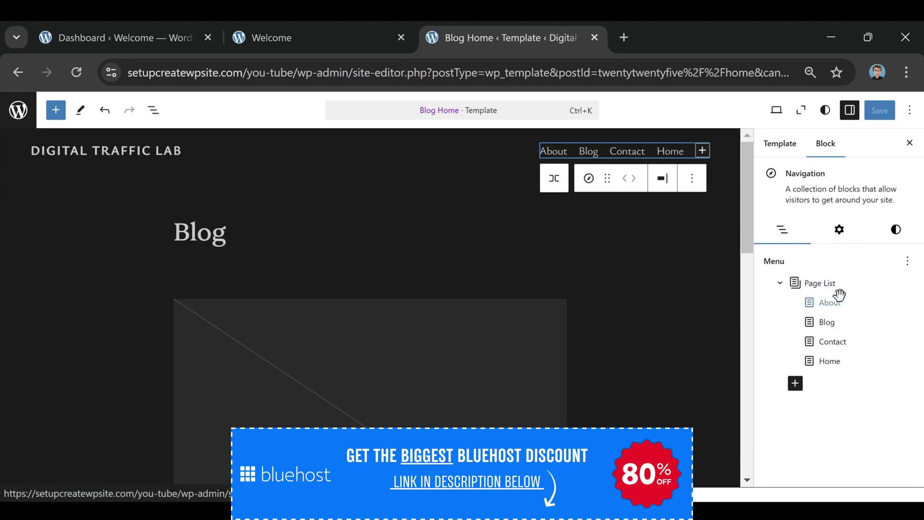
pyautogui.click(827, 362)
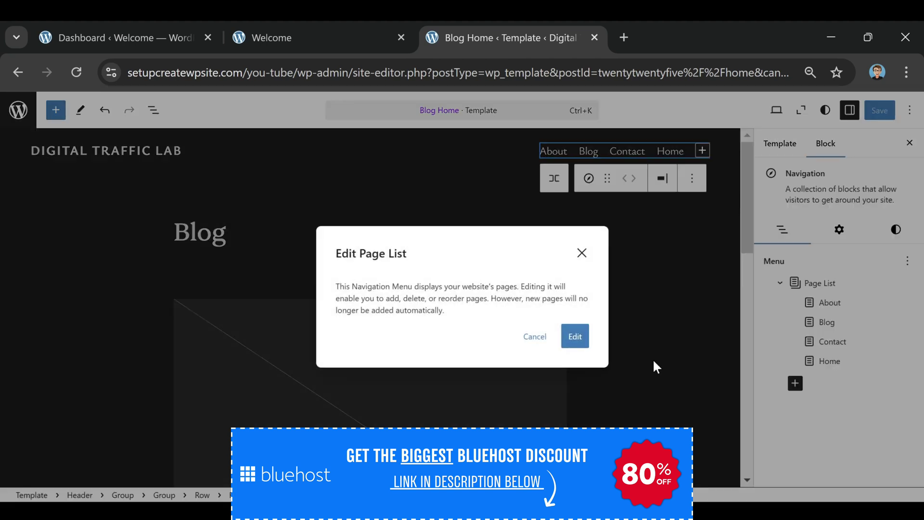
pyautogui.click(570, 337)
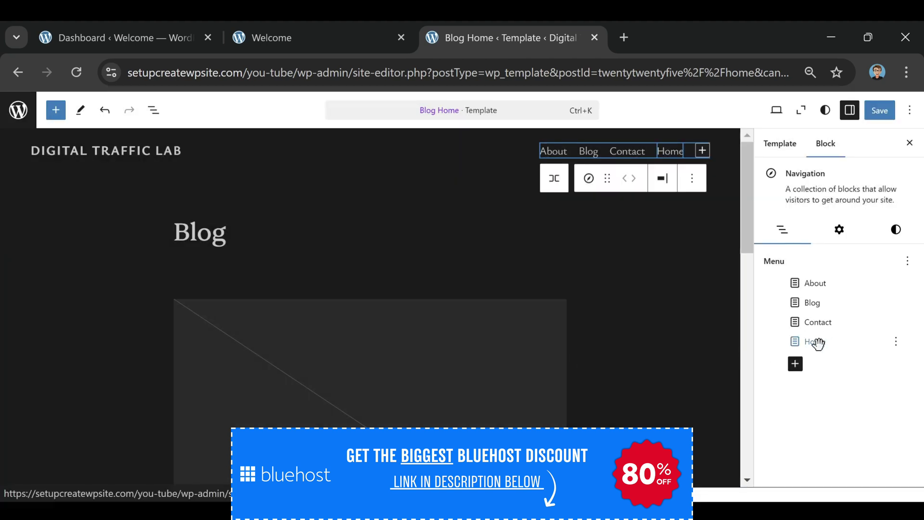
pyautogui.moveTo(815, 342); pyautogui.dragTo(786, 279)
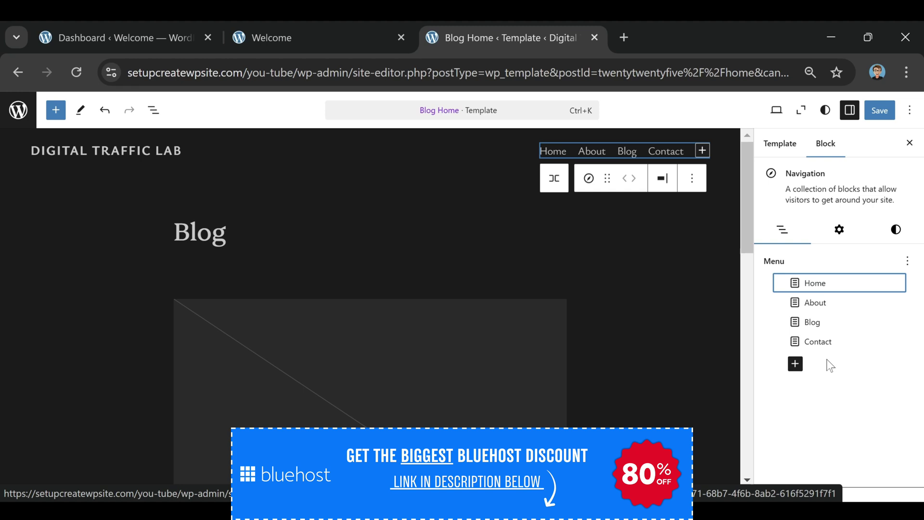
pyautogui.click(812, 322)
pyautogui.moveTo(801, 299); pyautogui.dragTo(791, 301)
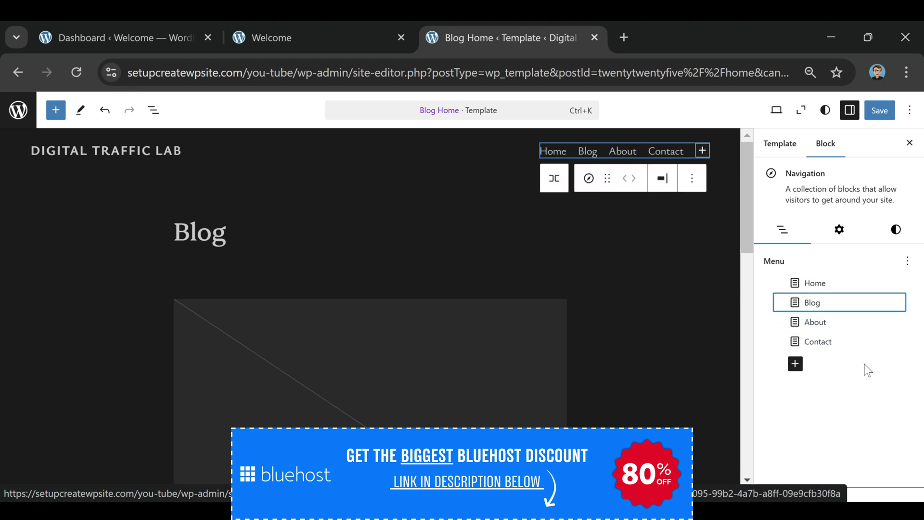